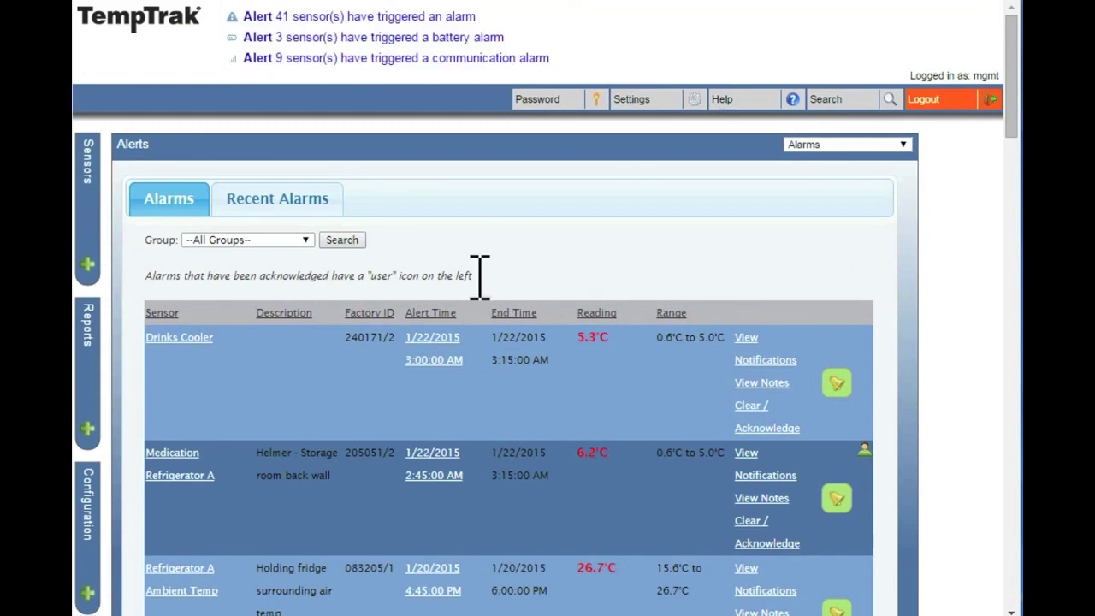
Step: Go to Configuration and open TempTrak General Settings to view the standard alert actions
{"action": "left_click", "coordinate": [94, 599]}
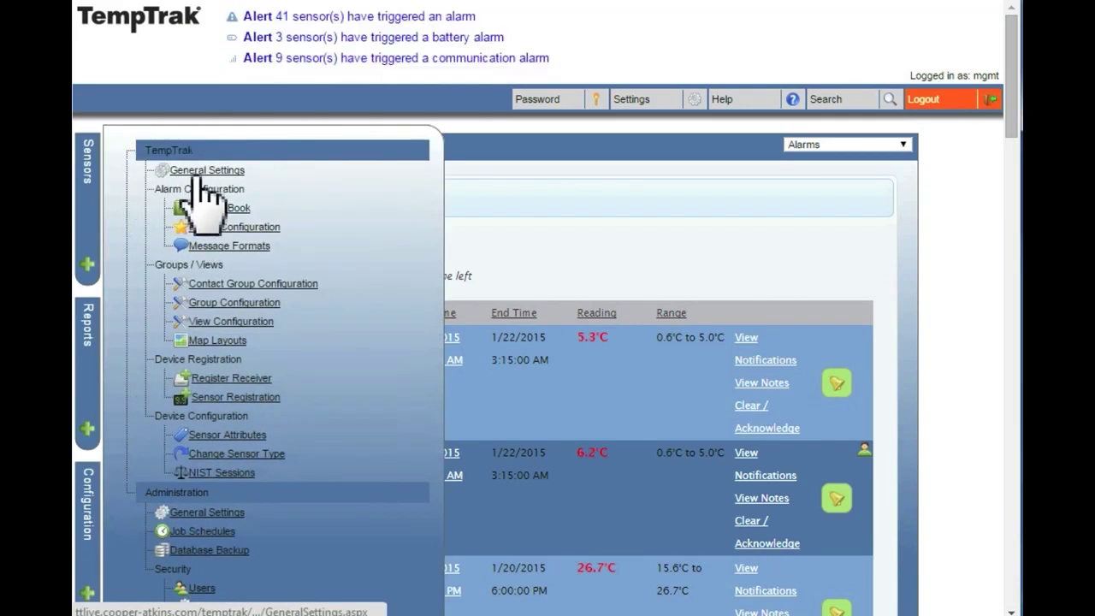
{"action": "left_click", "coordinate": [210, 171]}
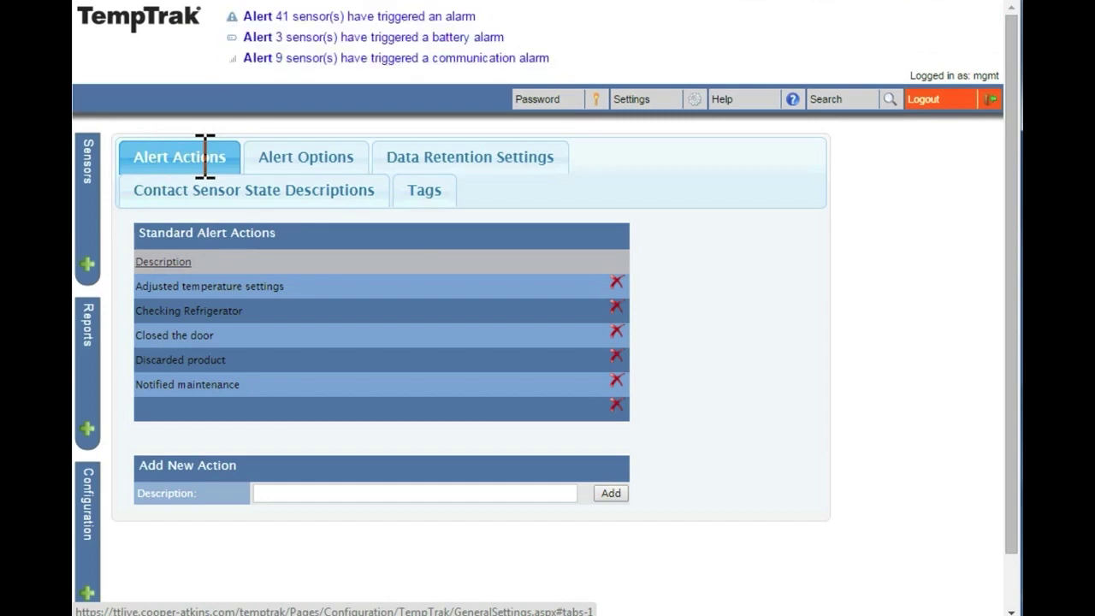
{"action": "left_click", "coordinate": [287, 494]}
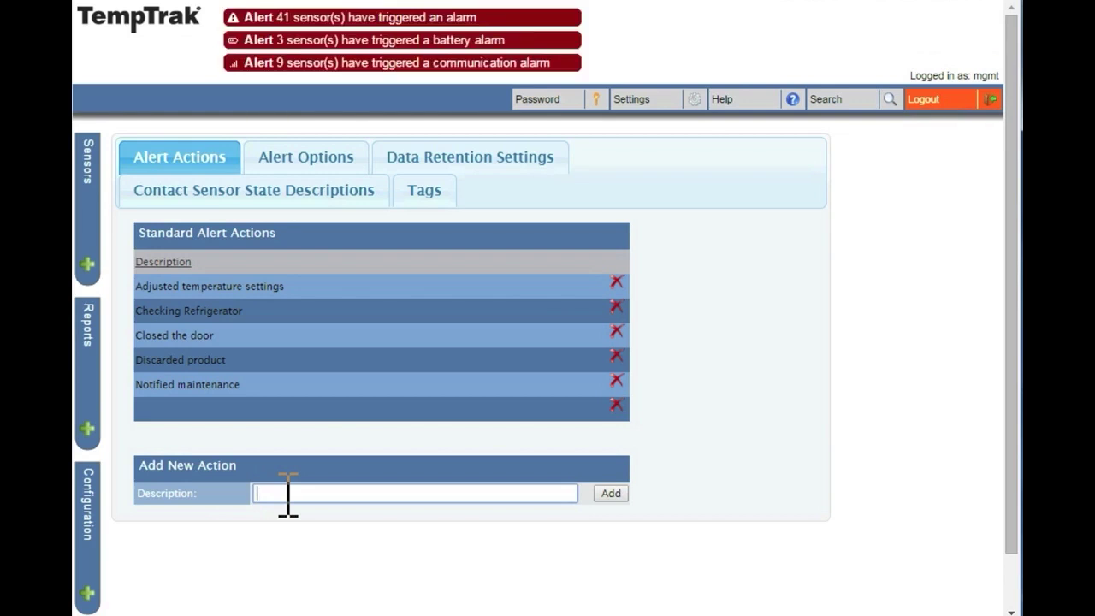
{"action": "type", "text": "Tes"}
{"action": "type", "text": "t Alert "}
{"action": "type", "text": "Action"}
{"action": "left_click", "coordinate": [610, 494]}
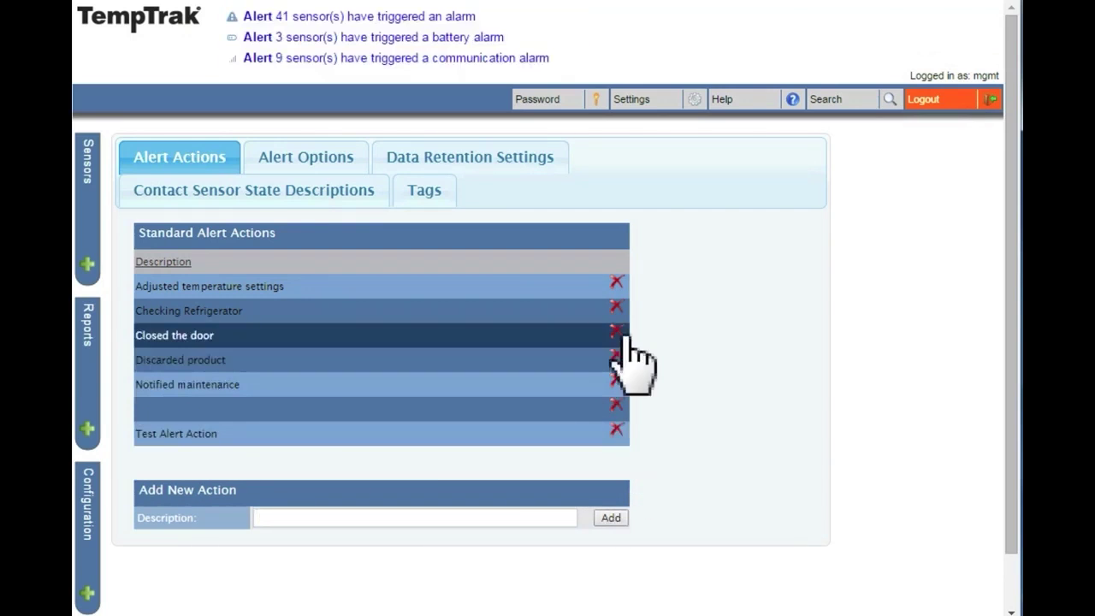
{"action": "left_click", "coordinate": [616, 430]}
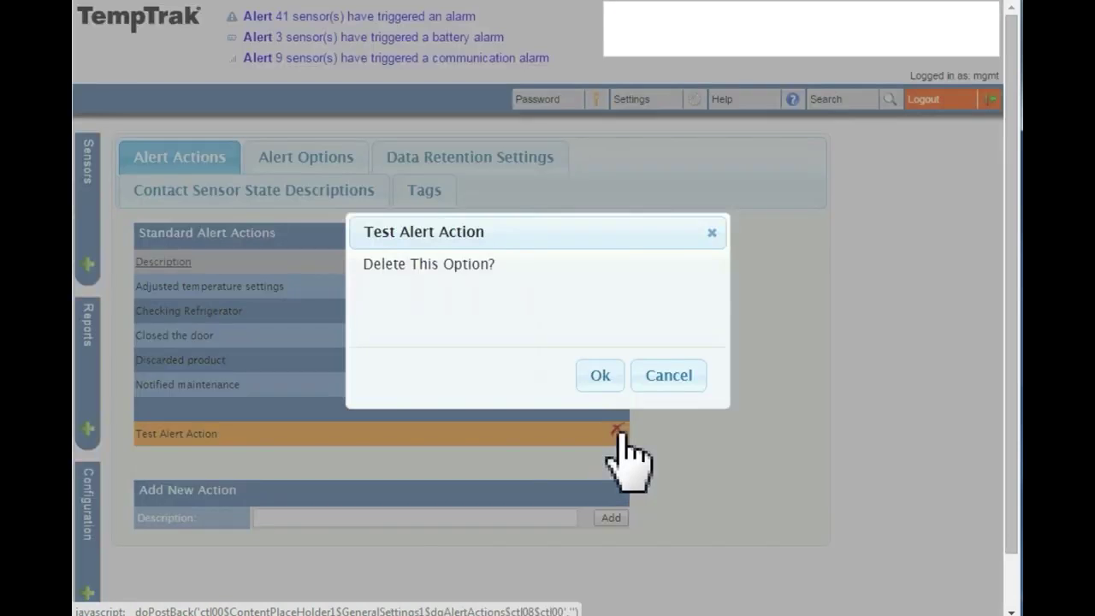
{"action": "left_click", "coordinate": [601, 378]}
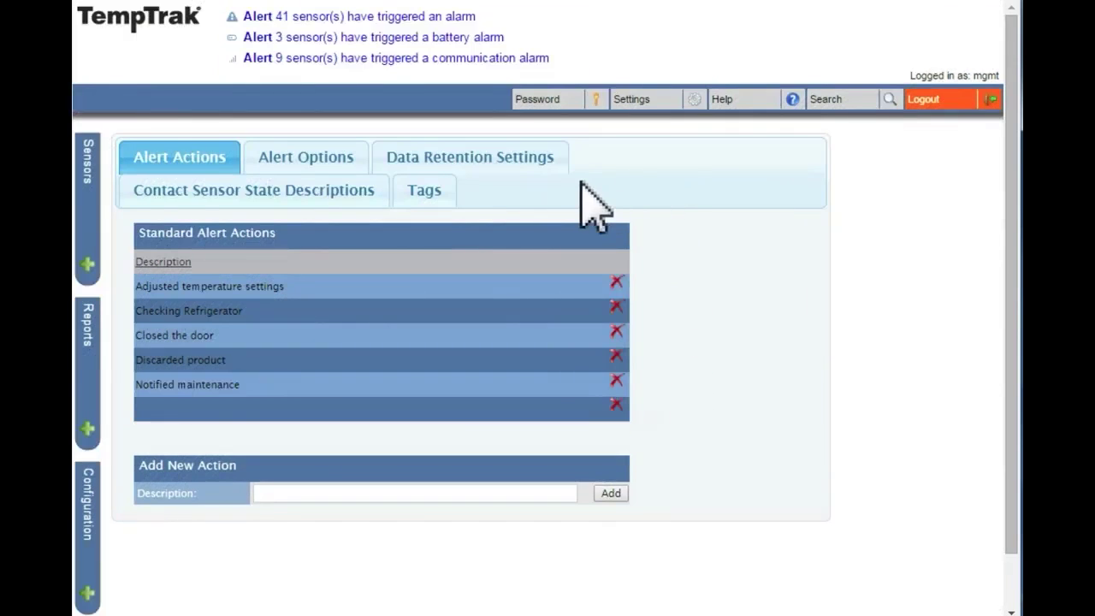
Step: Under Alert Options, set Alarm Delay Factor to 4 with the Maintenance notification profile, and save
{"action": "left_click", "coordinate": [337, 158]}
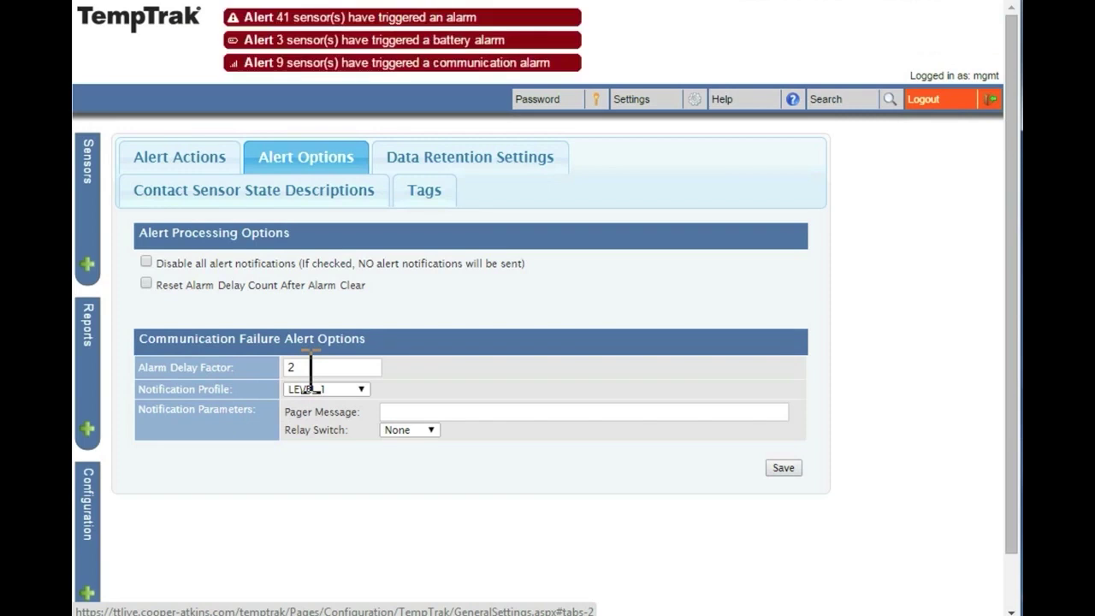
{"action": "left_click", "coordinate": [311, 368]}
{"action": "key", "text": "BackSpace"}
{"action": "type", "text": "4"}
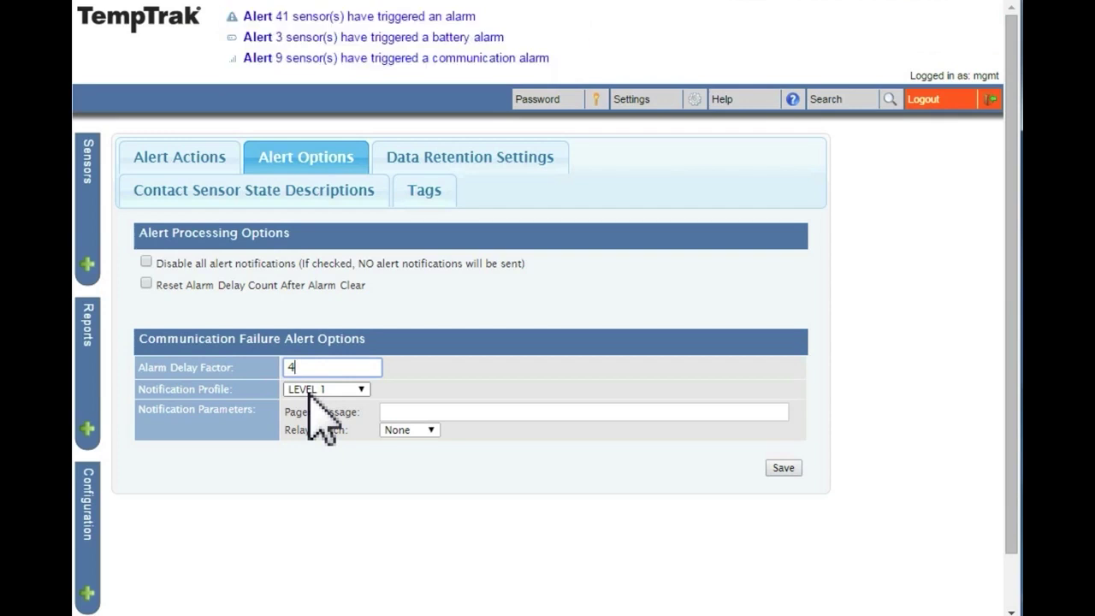
{"action": "left_click", "coordinate": [359, 389]}
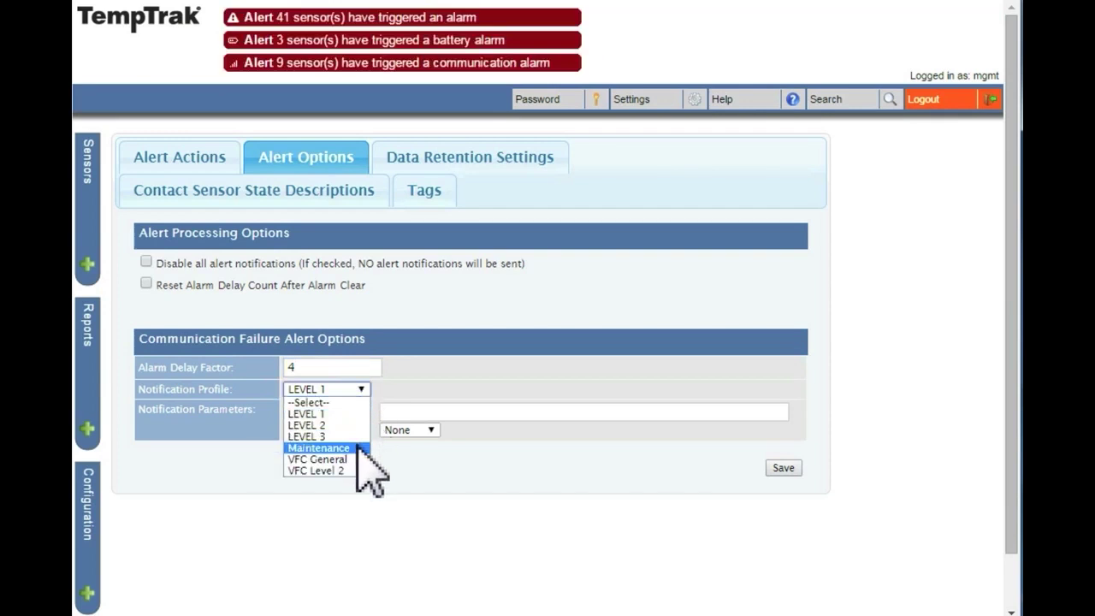
{"action": "left_click", "coordinate": [359, 448]}
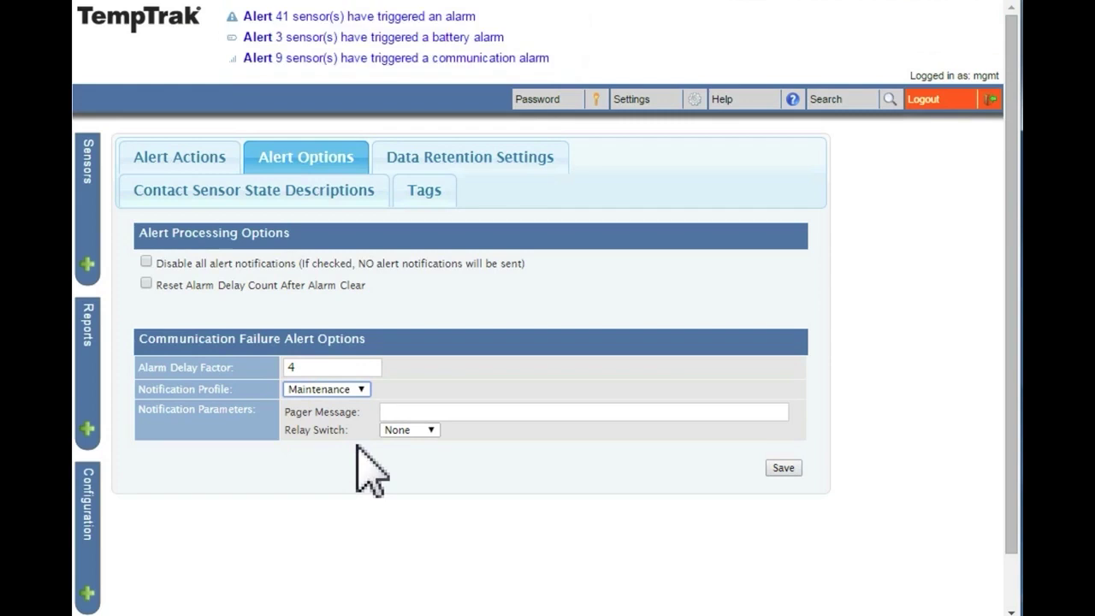
{"action": "left_click", "coordinate": [783, 468]}
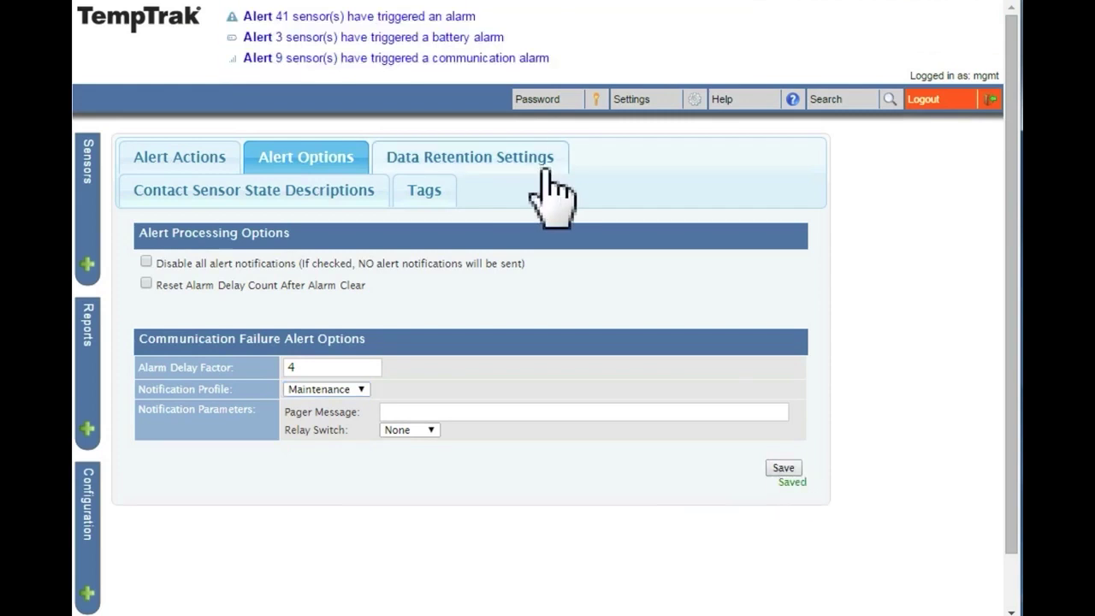
Step: Set the data retention period to 120 Days instead of keeping all data
{"action": "left_click", "coordinate": [485, 159]}
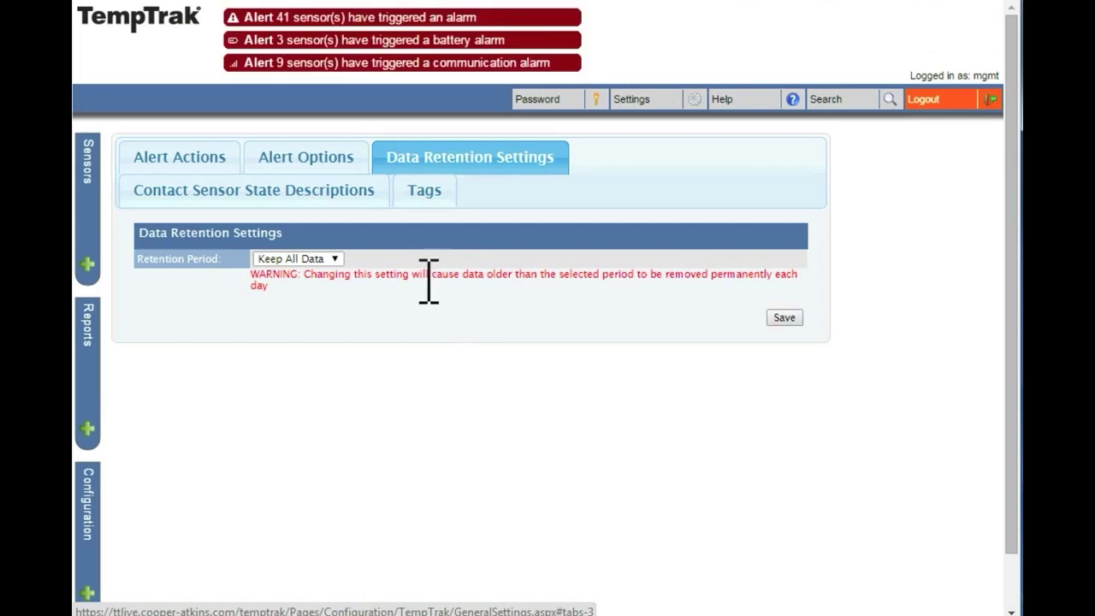
{"action": "left_click", "coordinate": [337, 259]}
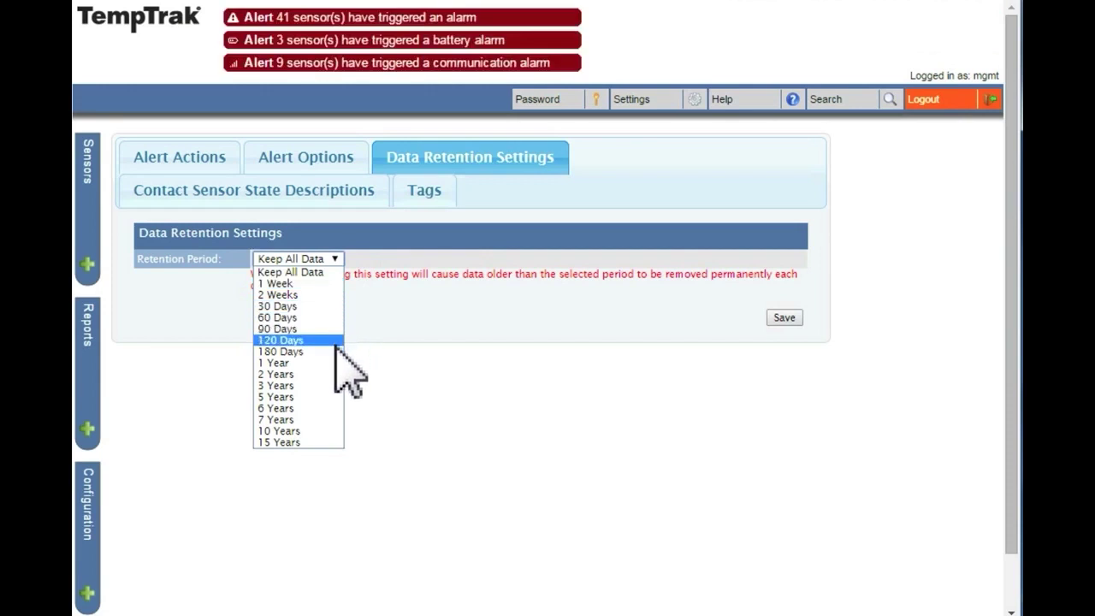
{"action": "key", "text": "Escape"}
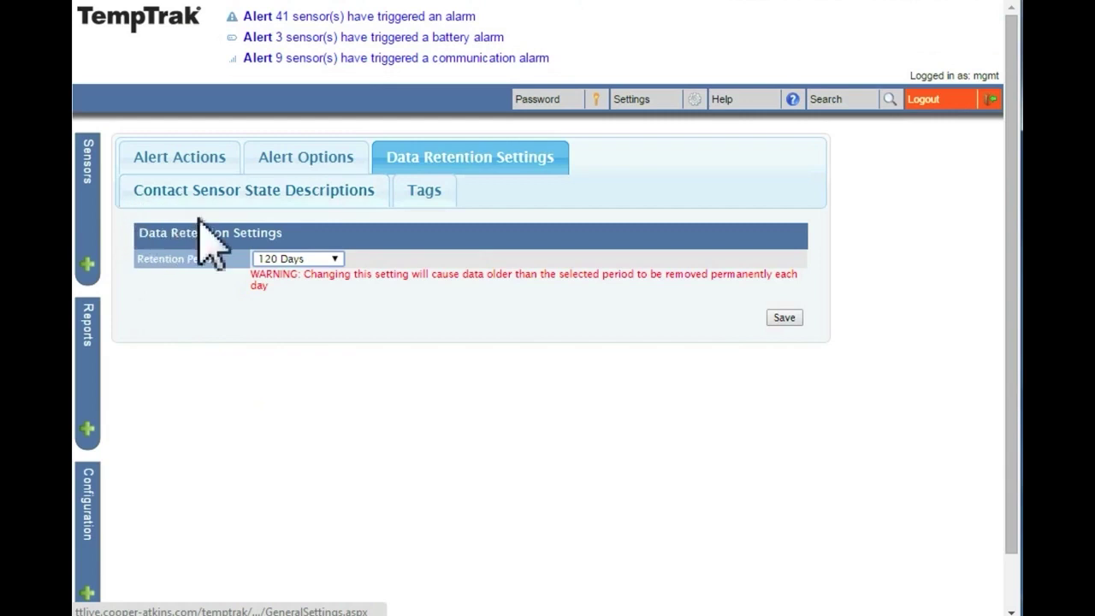
Step: Replace the contact sensor state labels Open and Closed with 'On' and 'off'
{"action": "left_click", "coordinate": [266, 198]}
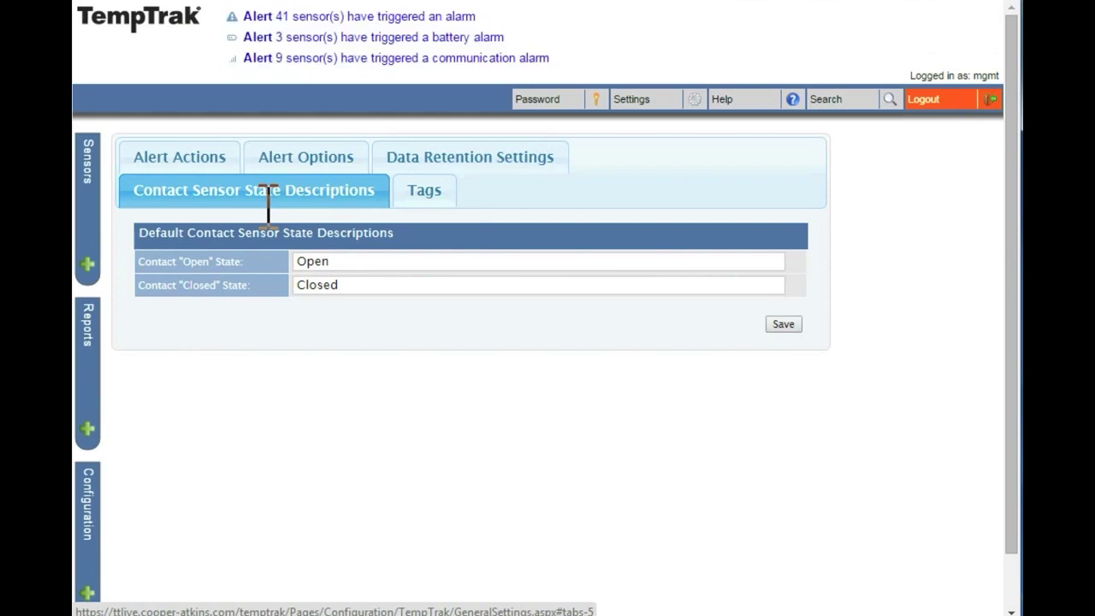
{"action": "mouse_move", "coordinate": [334, 261]}
{"action": "left_mouse_down"}
{"action": "mouse_move", "coordinate": [285, 265]}
{"action": "mouse_move", "coordinate": [273, 285]}
{"action": "left_mouse_up"}
{"action": "type", "text": "On"}
{"action": "type", "text": "of"}
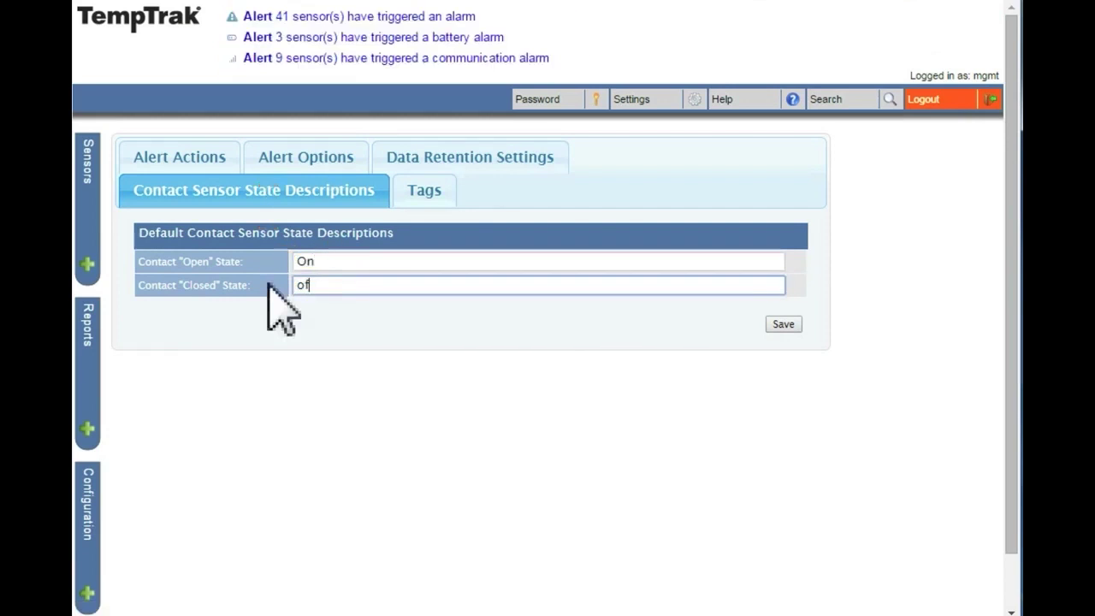
{"action": "type", "text": "f"}
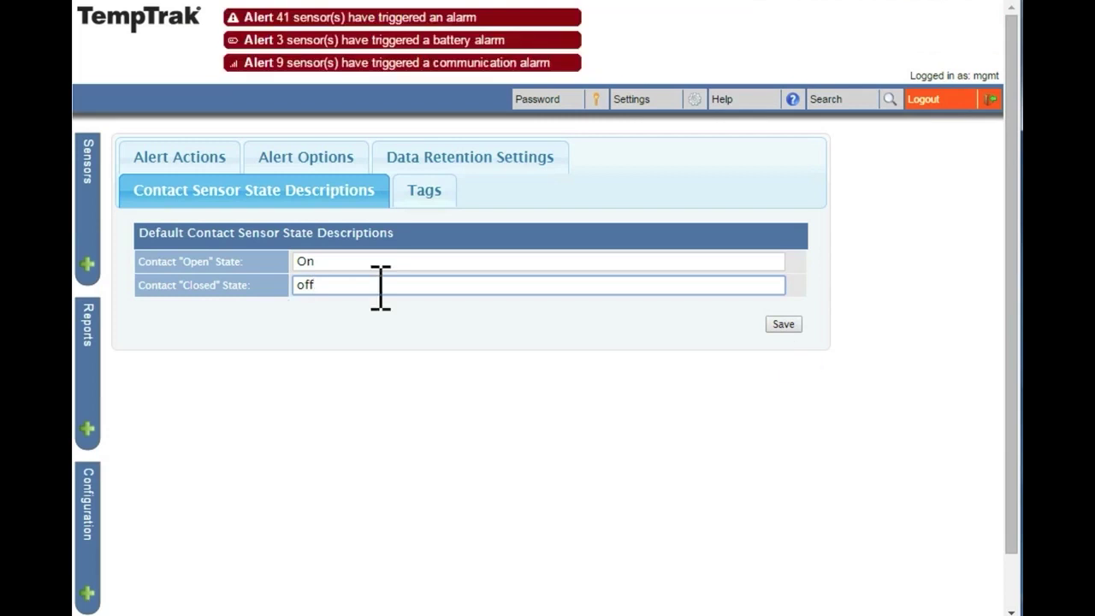
{"action": "left_click", "coordinate": [442, 204]}
Step: Add a tag named 'Equipment Manufacturer' to the Tags list
{"action": "left_click", "coordinate": [421, 265]}
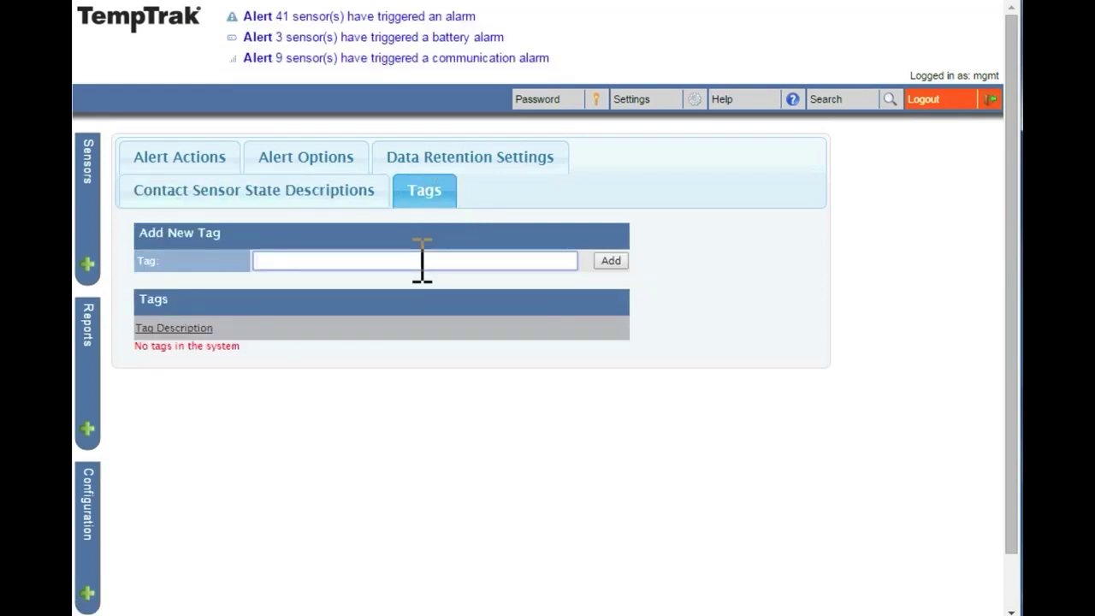
{"action": "type", "text": "Equipment "}
{"action": "type", "text": "Manufacturer"}
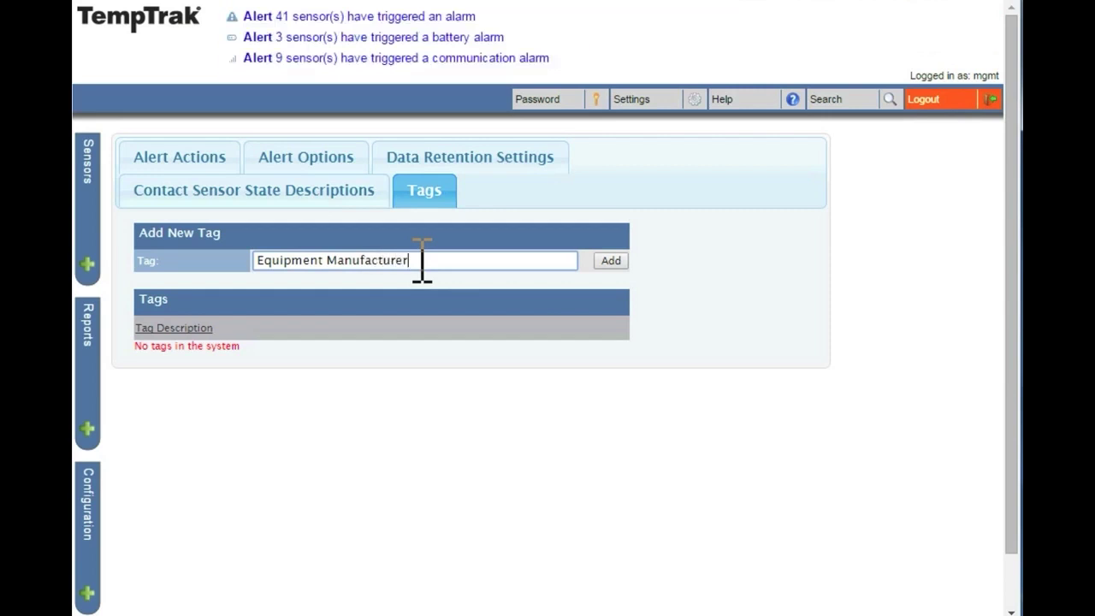
{"action": "left_click", "coordinate": [603, 263]}
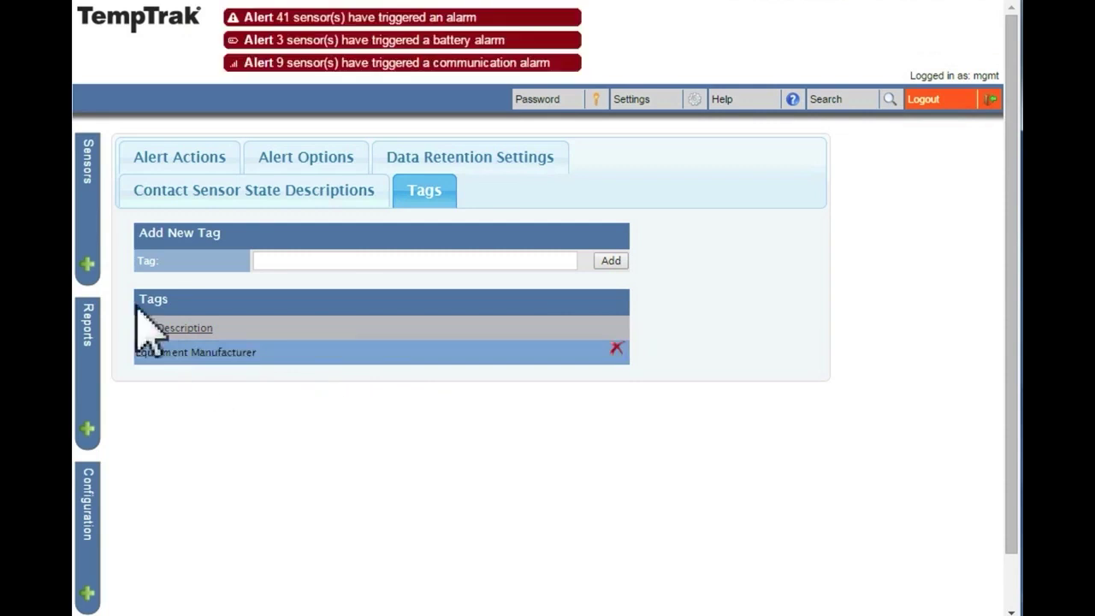
{"action": "left_click", "coordinate": [92, 266]}
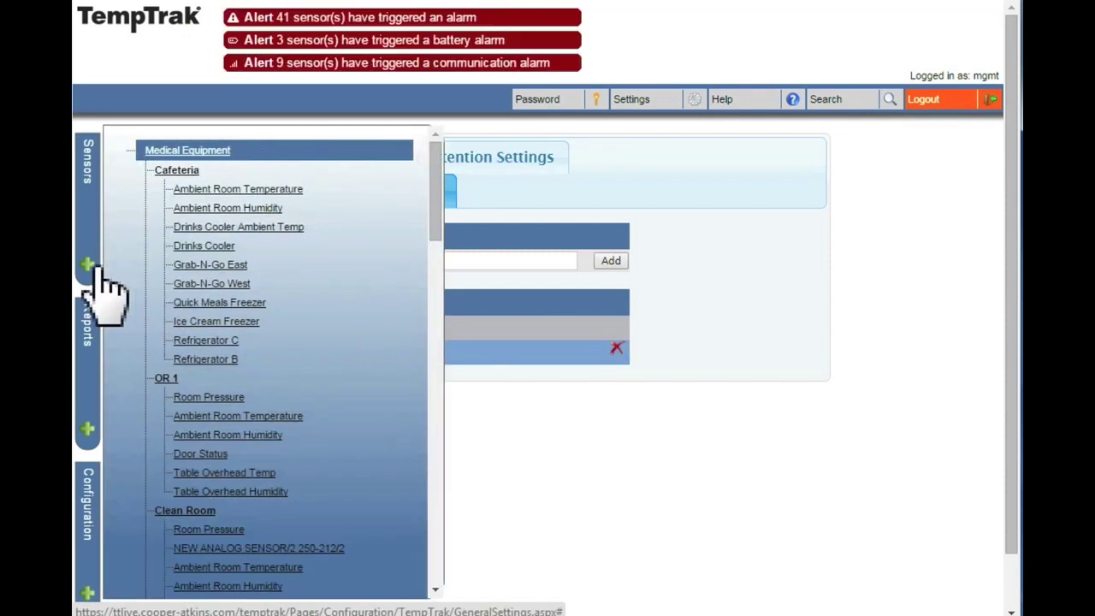
Step: Tick the Equipment Manufacturer tag in the Drinks Cooler sensor's tag settings and save
{"action": "left_click", "coordinate": [190, 246]}
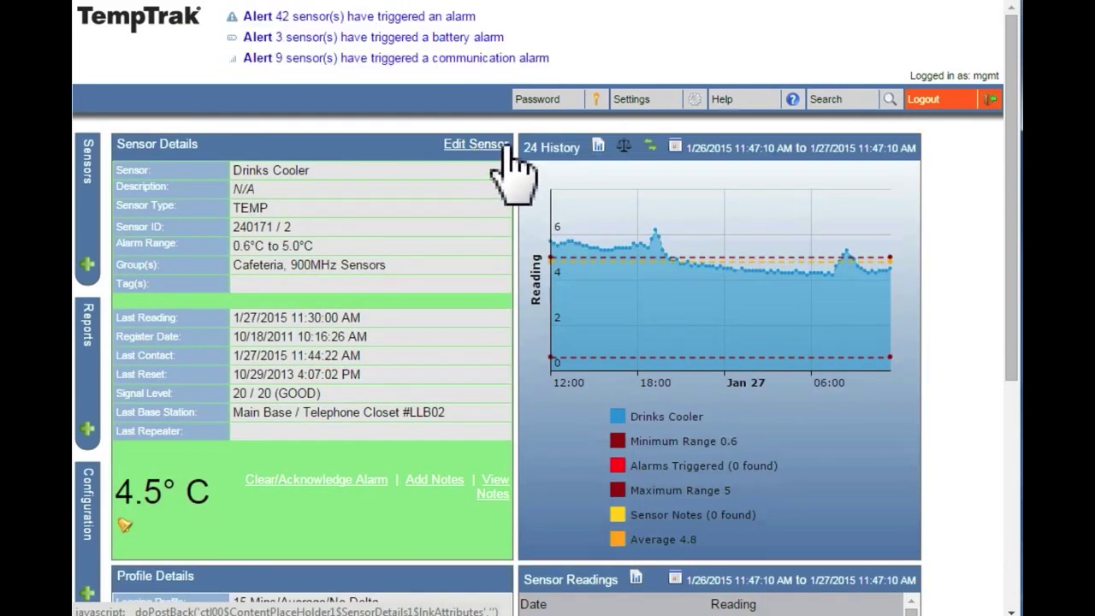
{"action": "left_click", "coordinate": [503, 144]}
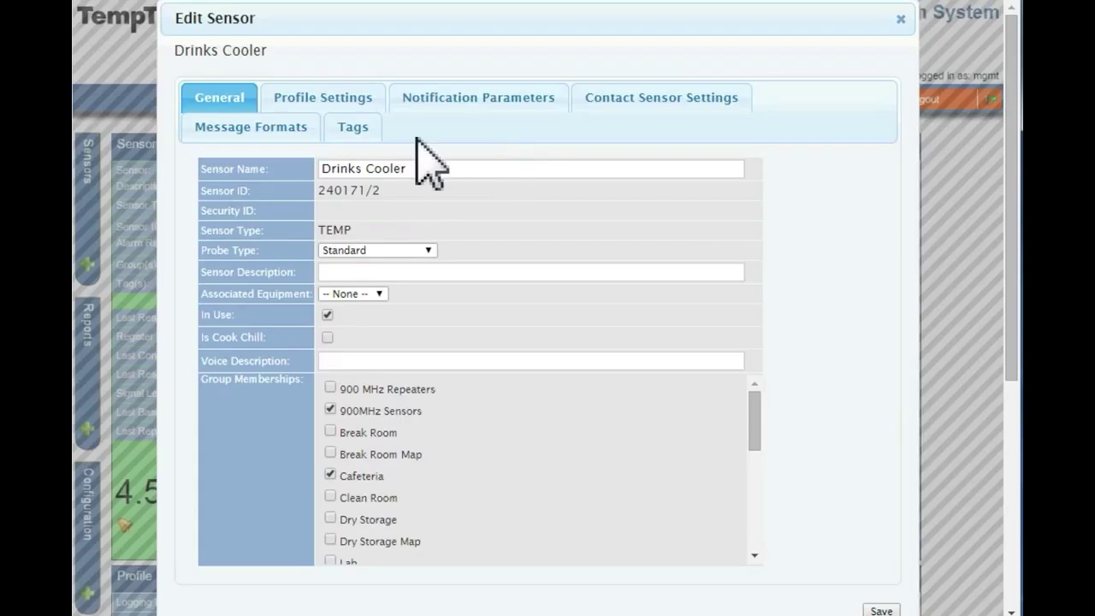
{"action": "left_click", "coordinate": [363, 135]}
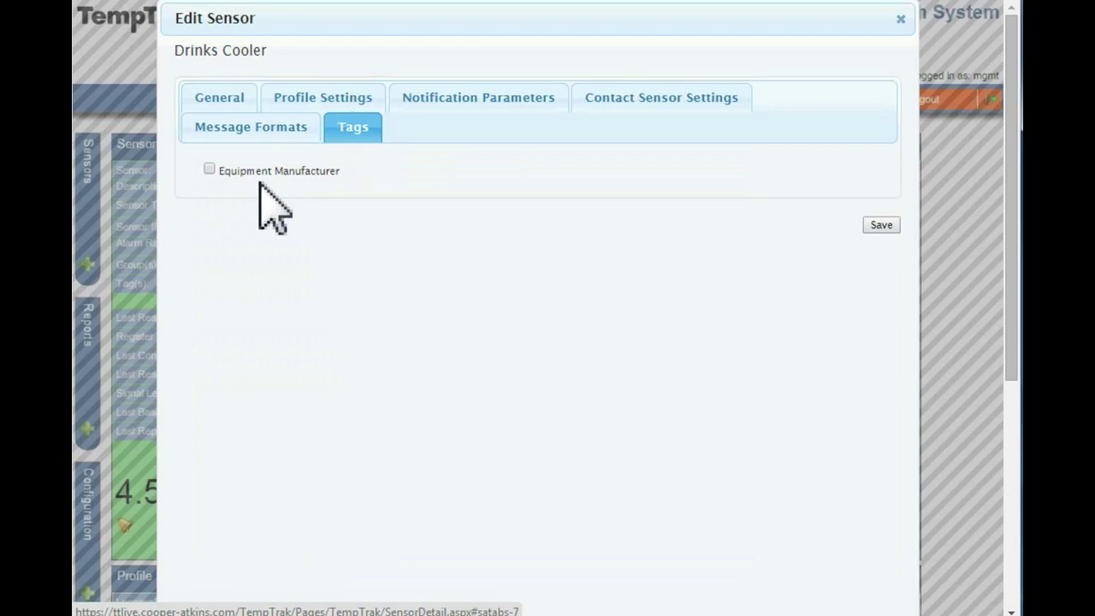
{"action": "left_click", "coordinate": [209, 170]}
{"action": "left_click", "coordinate": [885, 227]}
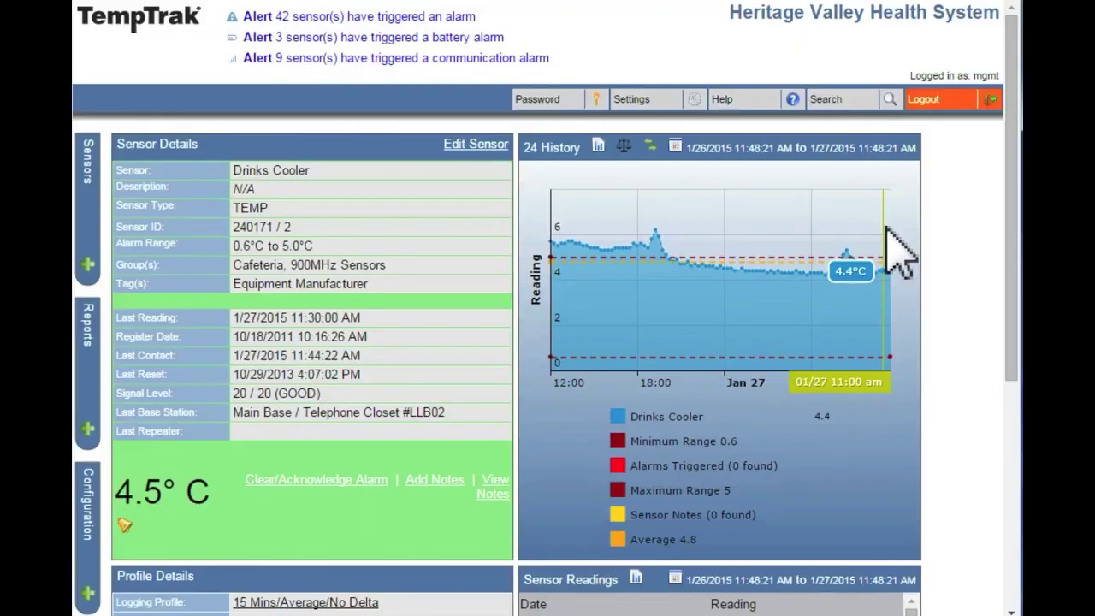
Step: Search sensors filtered by 'Equipment Manufacturer' and open the Drinks Cooler result
{"action": "left_click", "coordinate": [881, 105]}
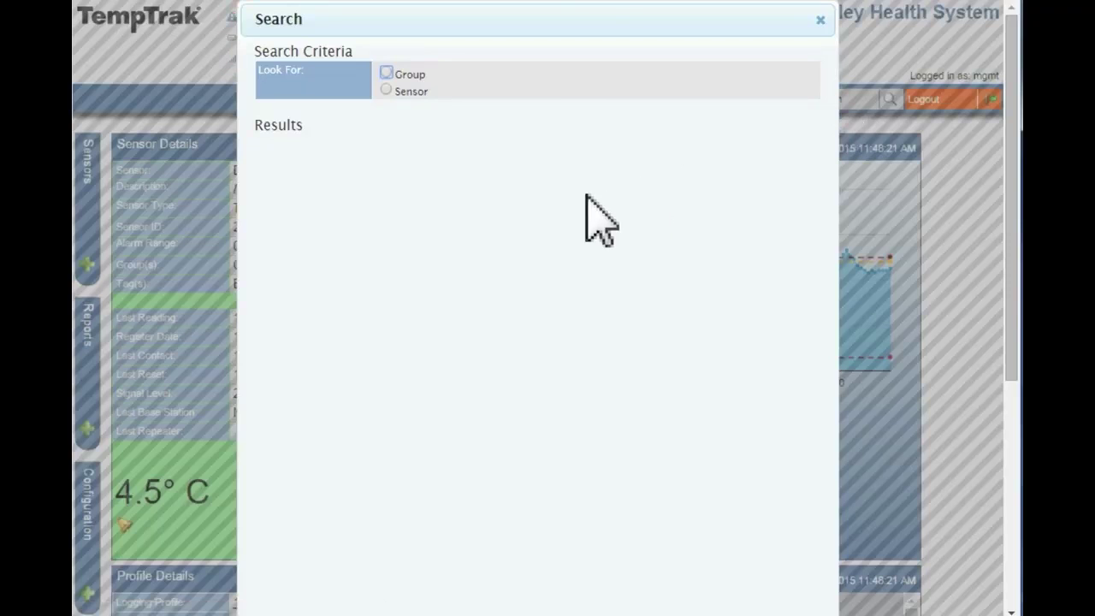
{"action": "left_click", "coordinate": [386, 91]}
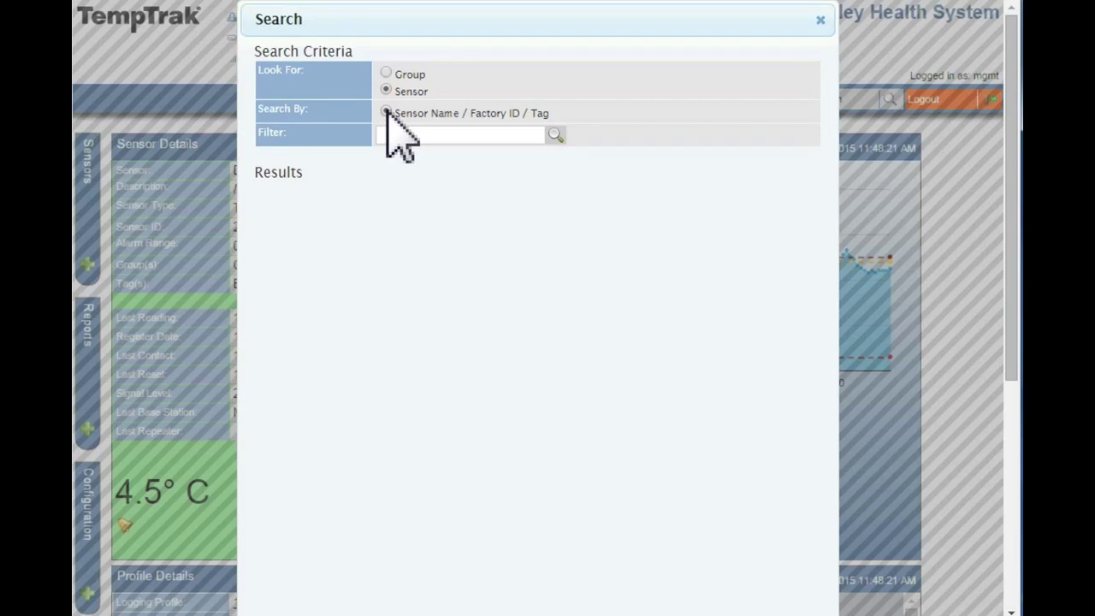
{"action": "left_click", "coordinate": [394, 135]}
{"action": "type", "text": "Equipment Man"}
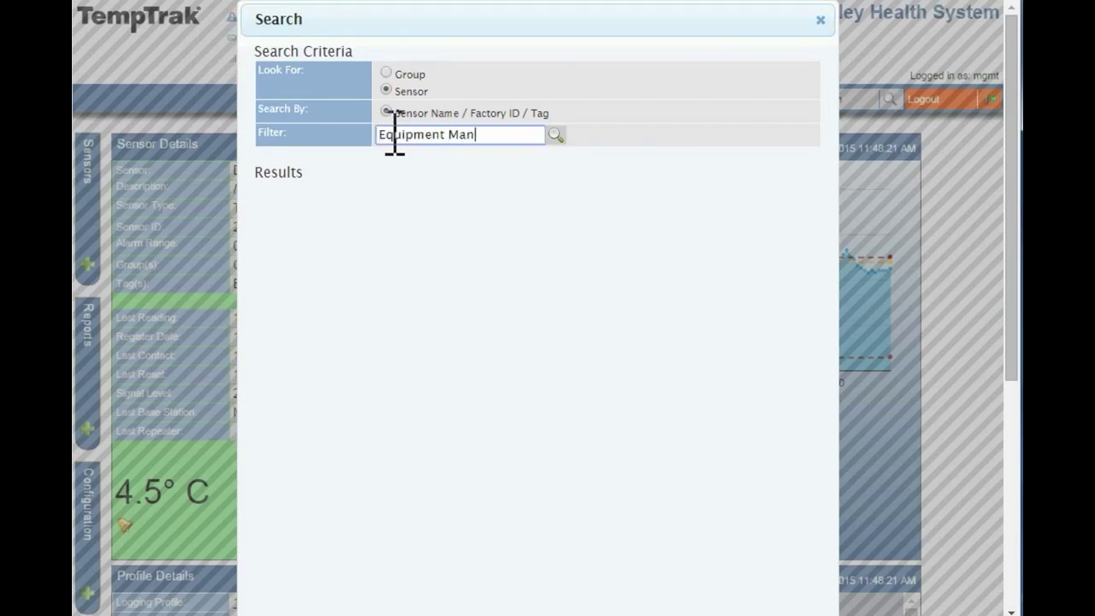
{"action": "type", "text": "ufacturer"}
{"action": "left_click", "coordinate": [556, 135]}
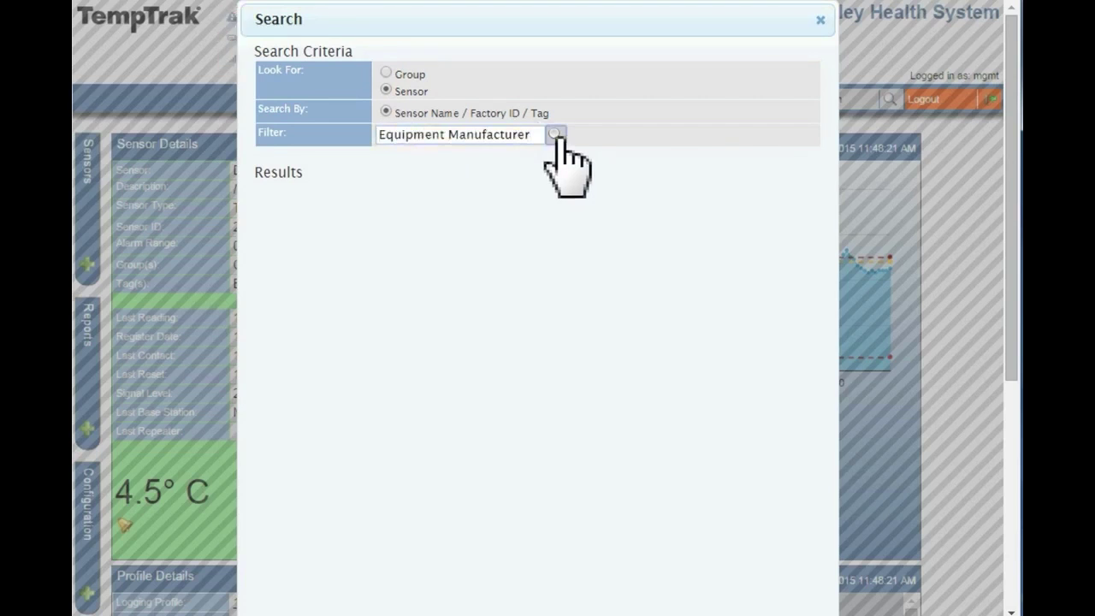
{"action": "left_click", "coordinate": [521, 218]}
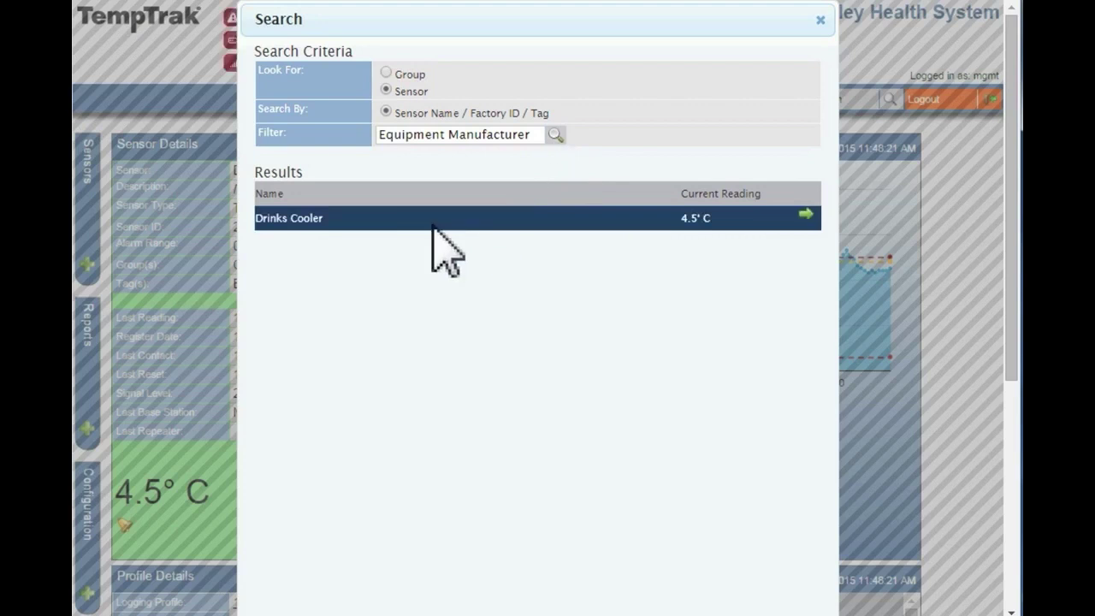